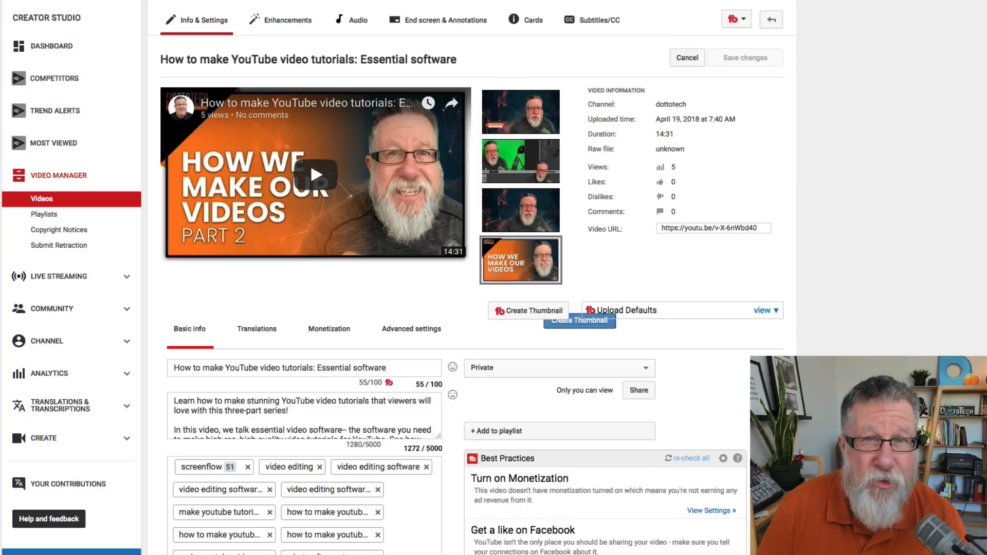
# Open YouTube Studio Beta and look at the details page of the DJI Osmo Mobile 2 unboxing video.
pyautogui.scroll(-1, 675, 395)
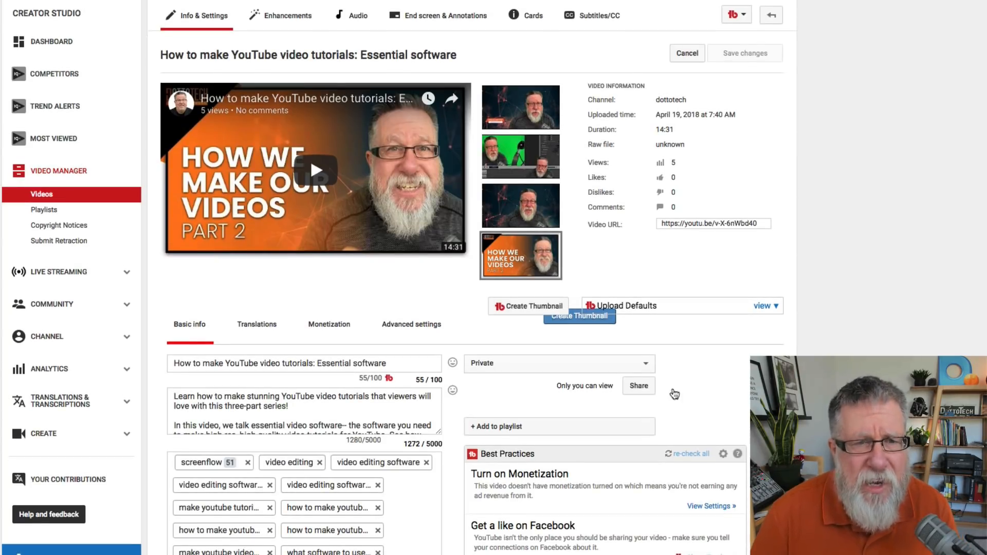
pyautogui.scroll(-6, 334, 304)
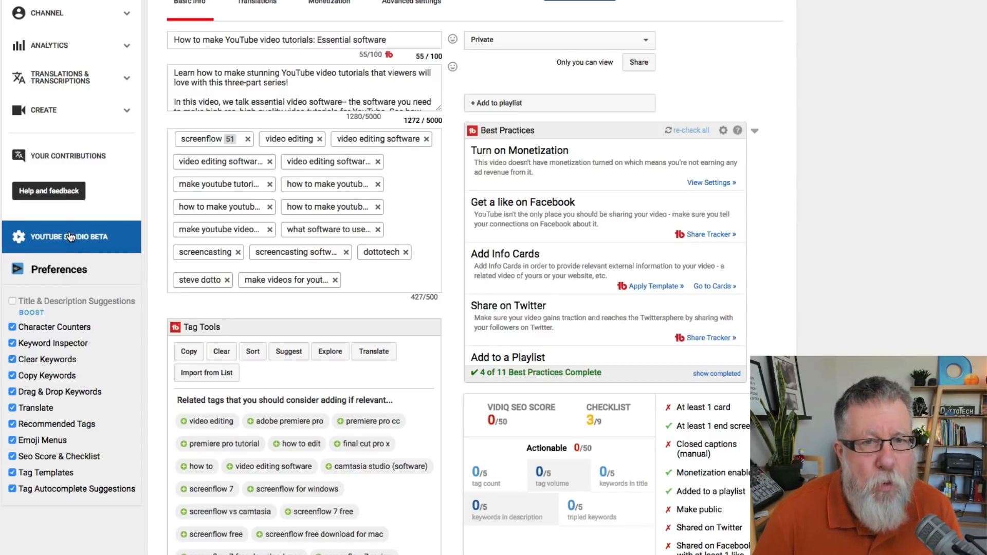
pyautogui.click(70, 237)
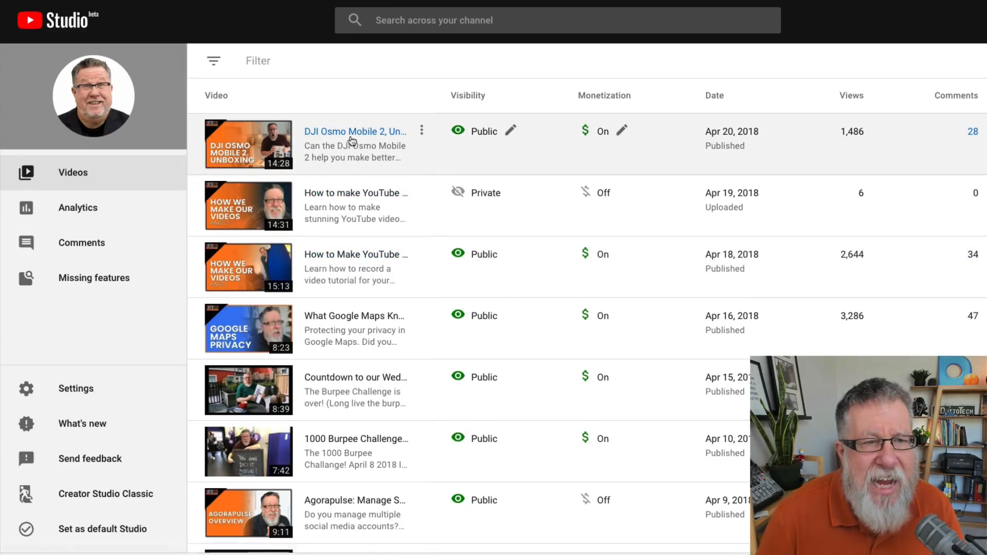
pyautogui.click(352, 132)
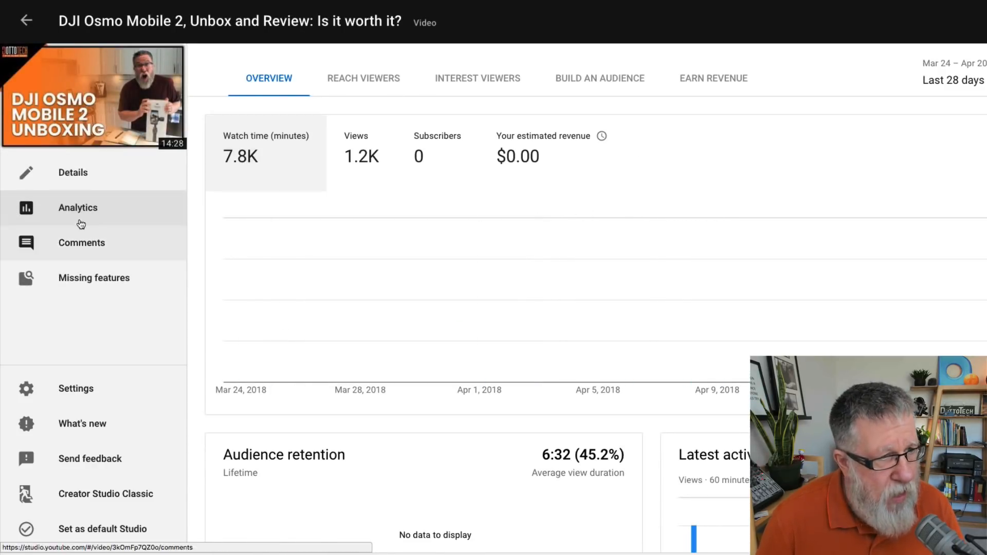
pyautogui.click(80, 175)
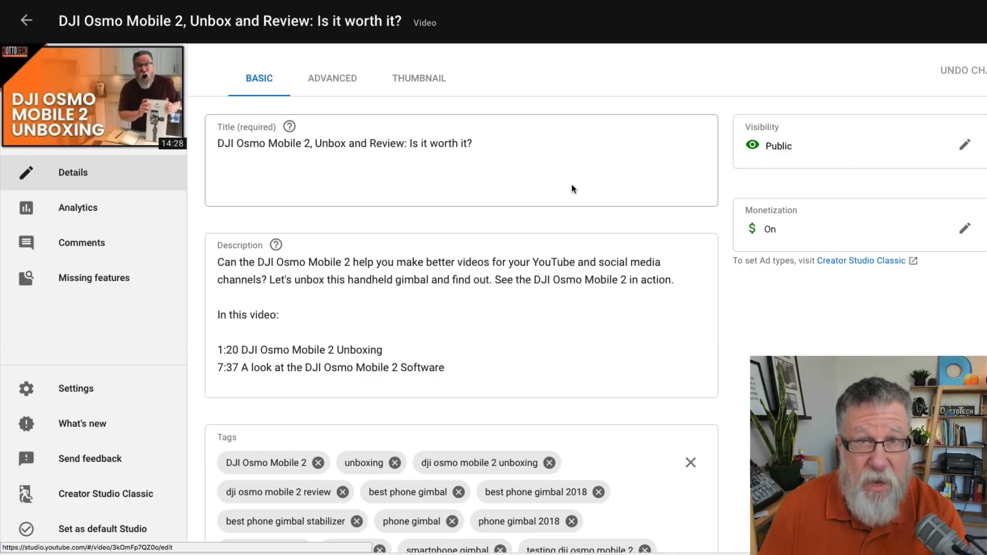
# Return to Creator Studio Classic, skipping the survey about leaving the new experience.
pyautogui.click(82, 495)
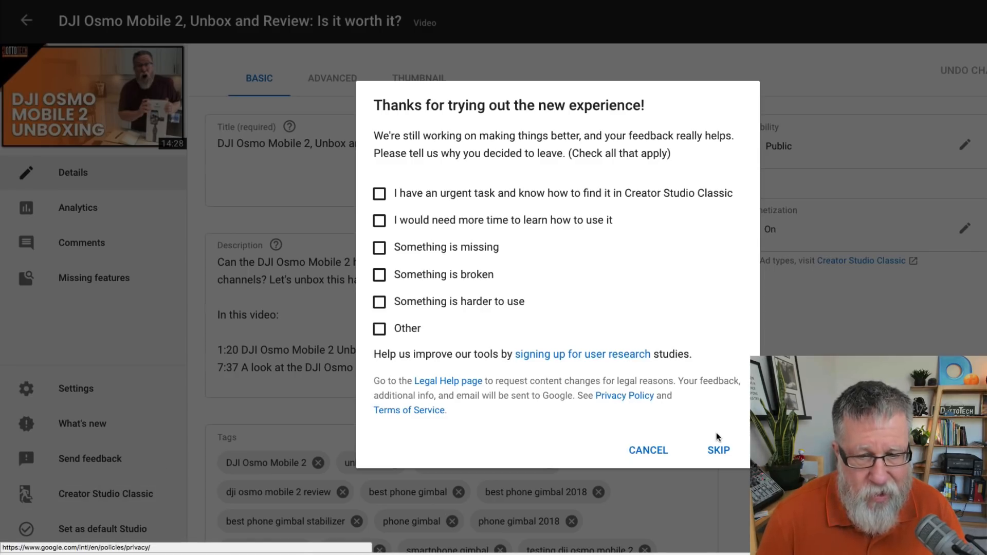
pyautogui.click(718, 449)
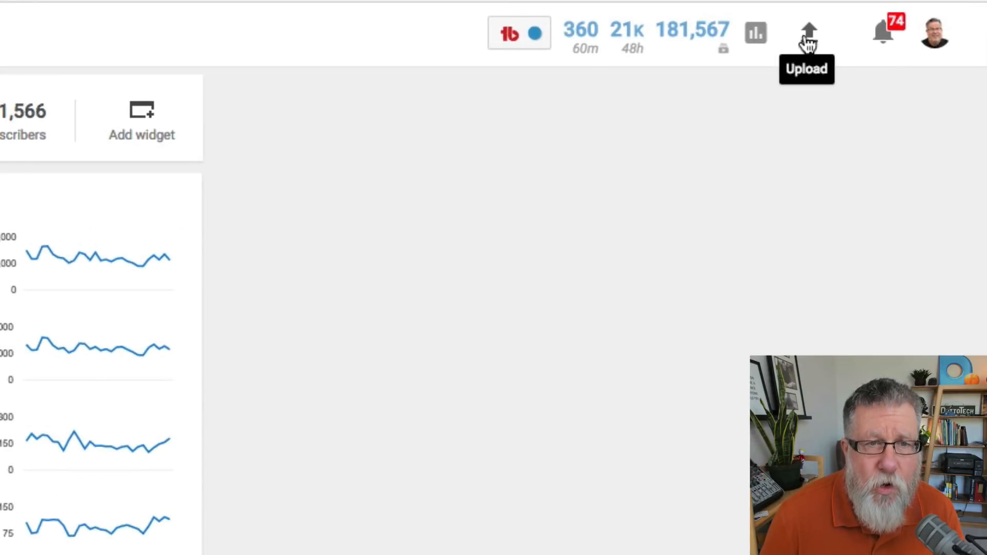
# Open the video upload page and show the privacy choices available for new uploads.
pyautogui.click(808, 41)
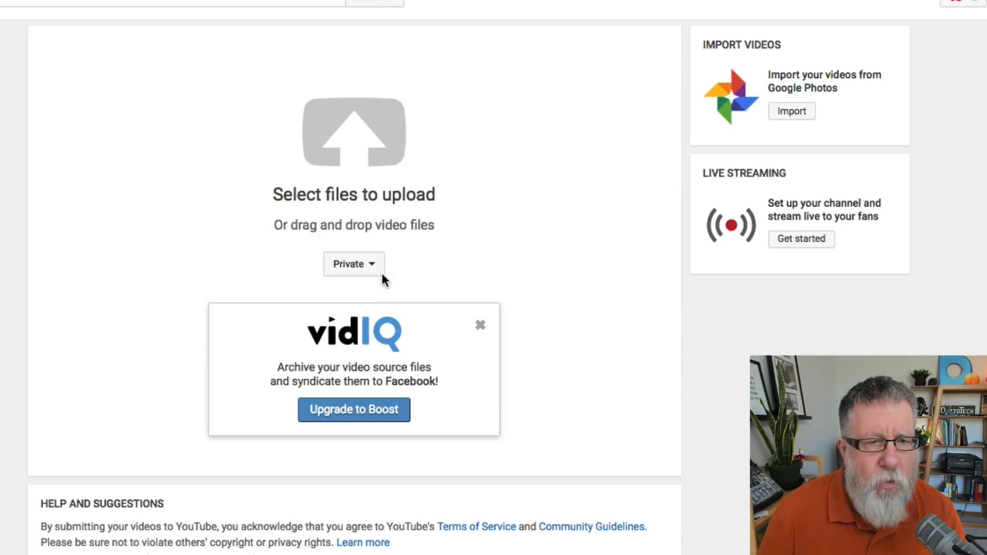
pyautogui.click(372, 267)
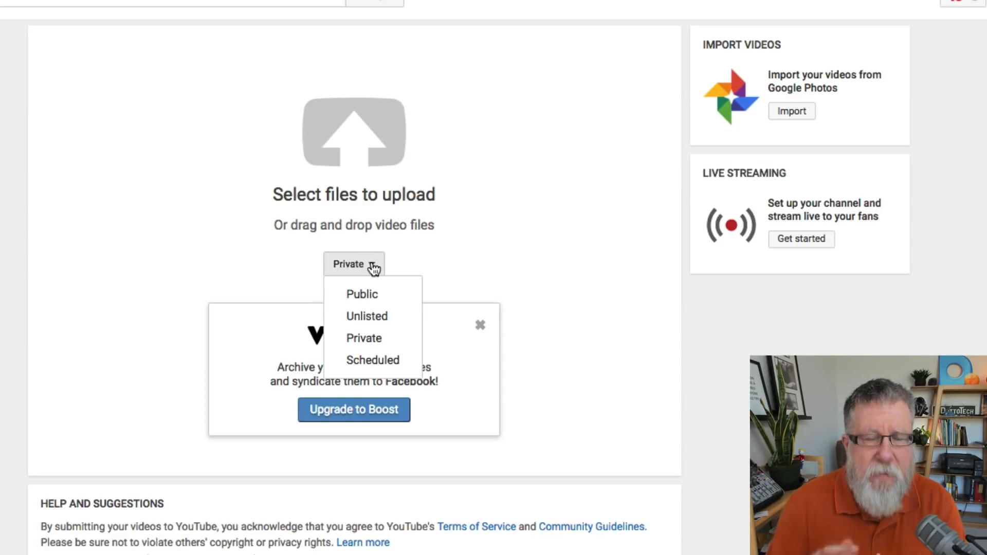
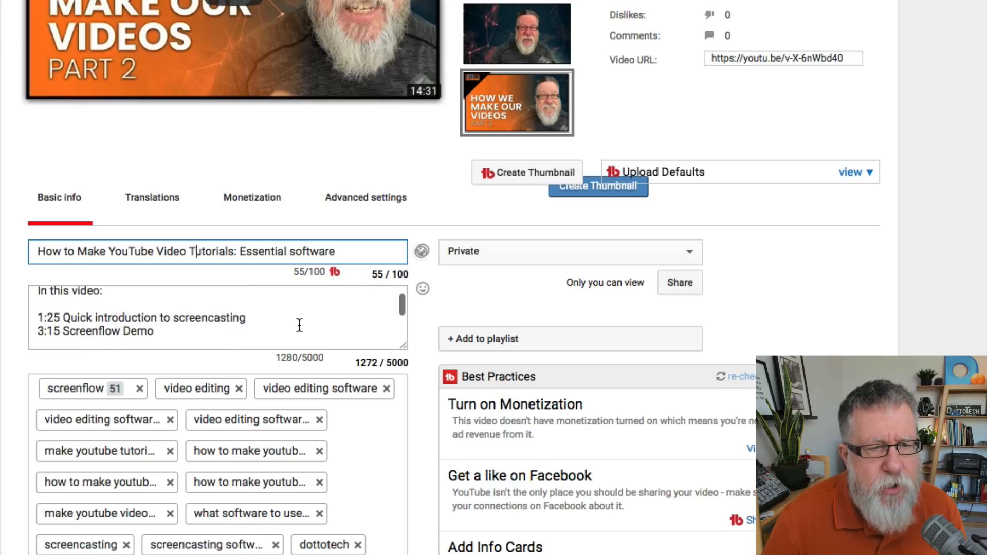
# Review the Essential software video's description, including its timestamps and links, and look over its tags.
pyautogui.scroll(-1, 299, 324)
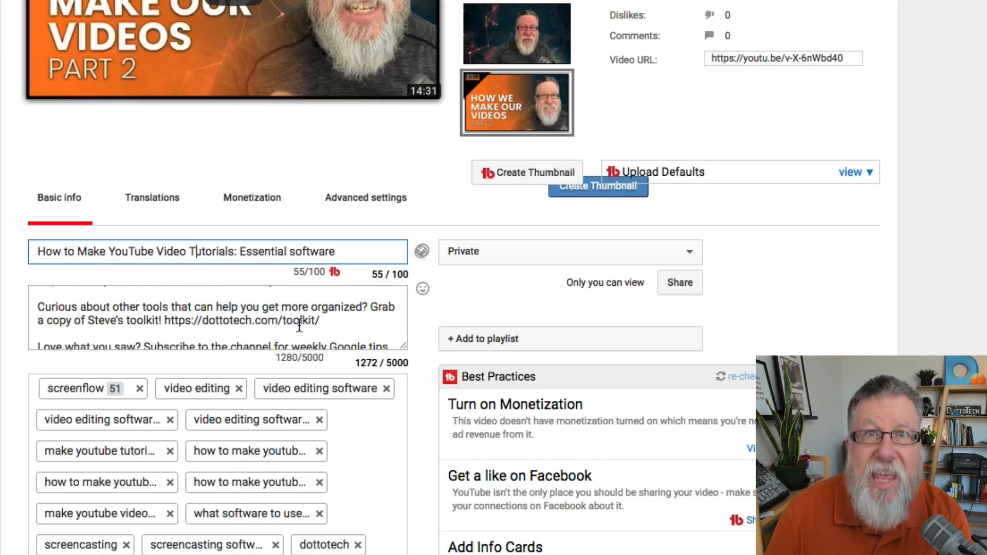
pyautogui.scroll(-10, 299, 326)
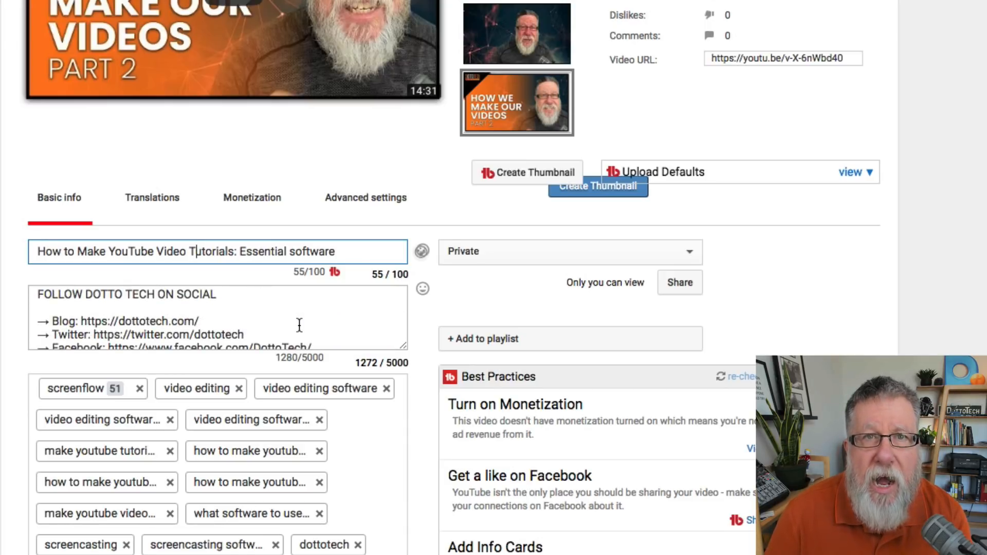
pyautogui.scroll(-1, 300, 325)
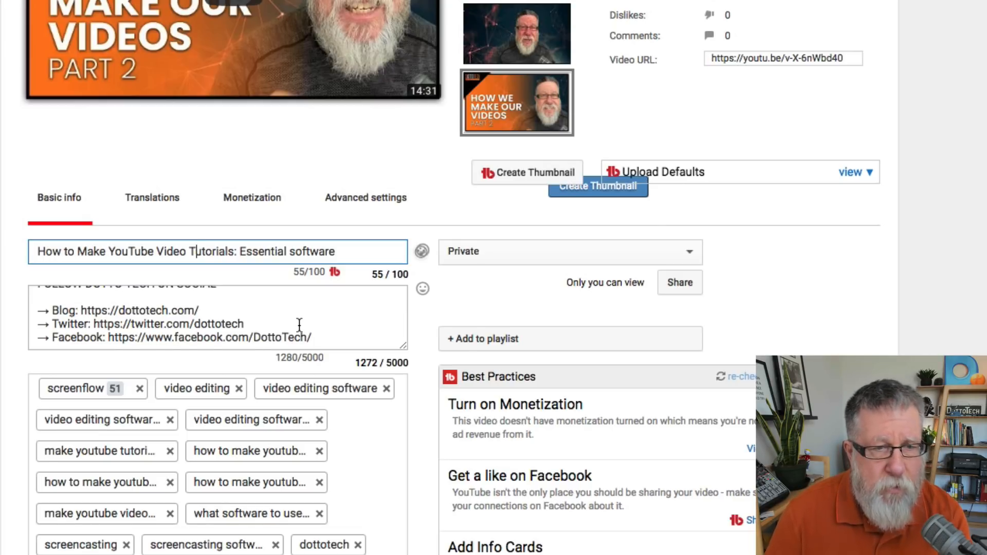
pyautogui.scroll(2, 300, 324)
pyautogui.scroll(5, 300, 324)
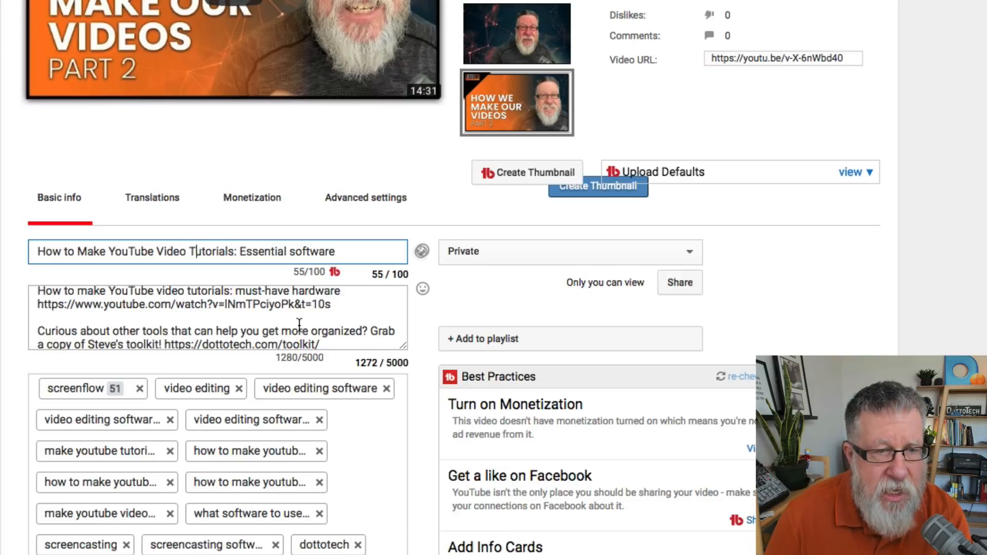
pyautogui.scroll(6, 299, 324)
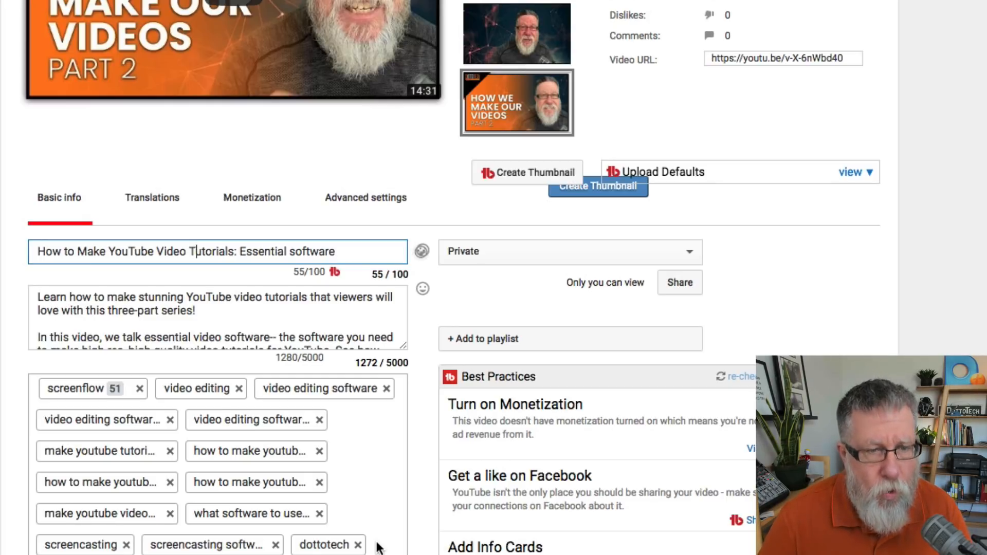
pyautogui.scroll(-5, 378, 548)
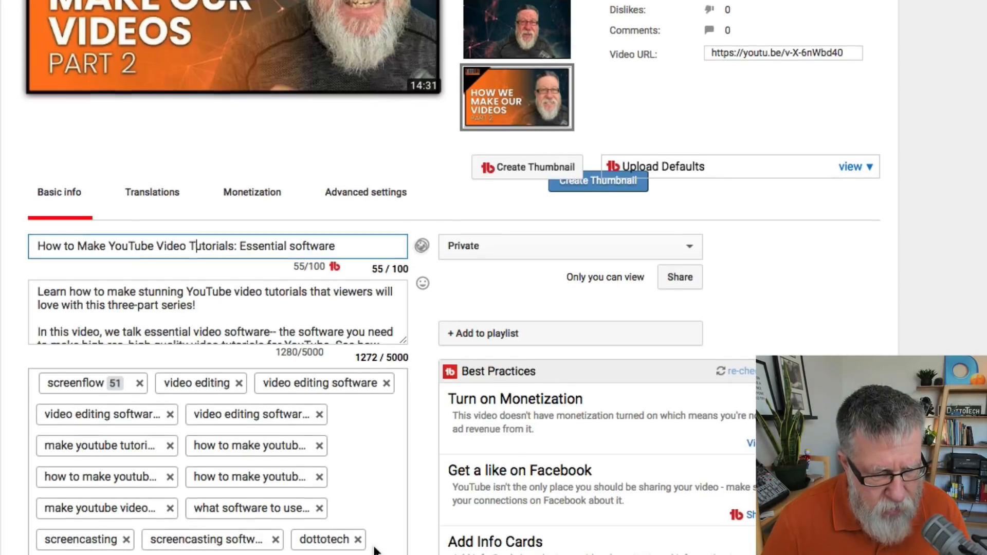
pyautogui.scroll(7, 378, 545)
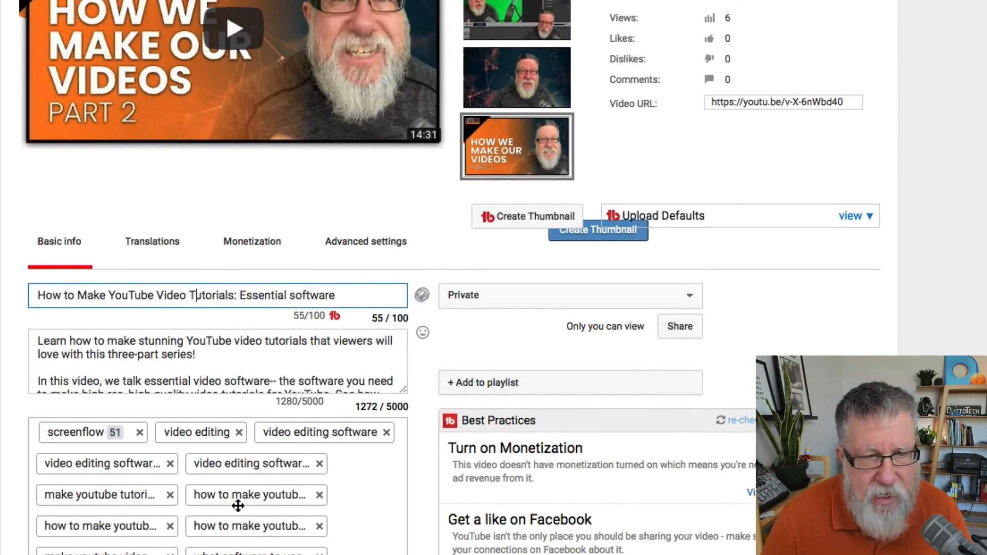
# Try to open the video's cards, stay on the page instead of discarding edits, and save the video's changes.
pyautogui.scroll(5, 238, 509)
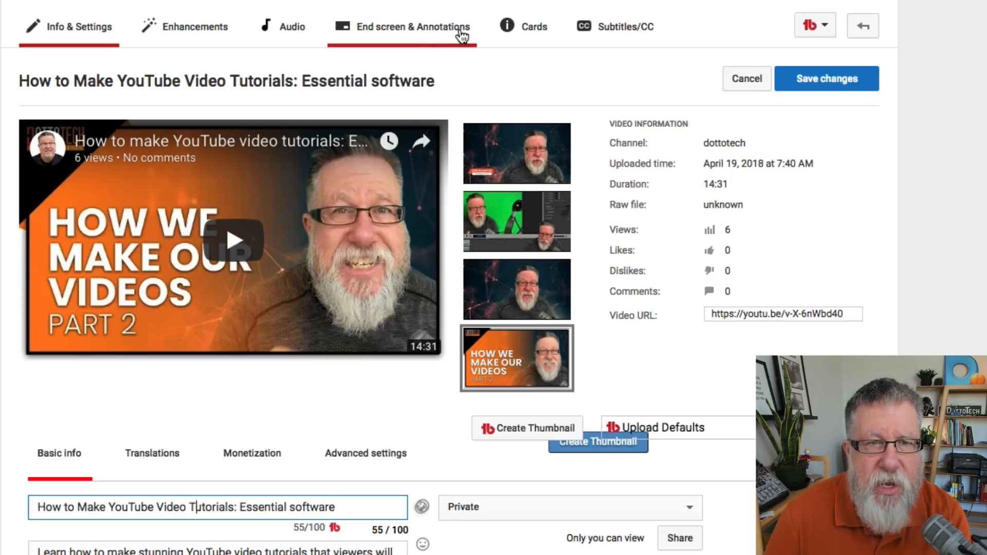
pyautogui.click(526, 23)
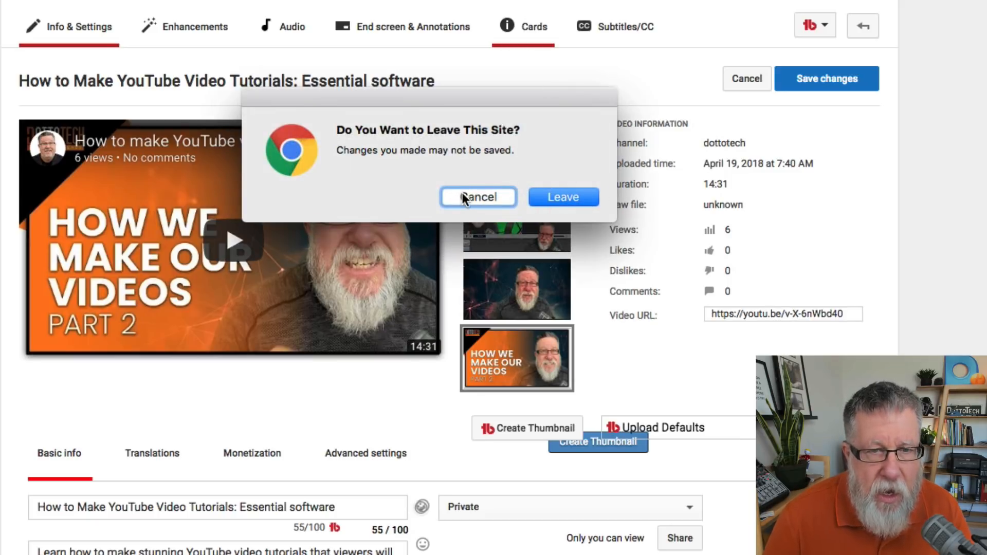
pyautogui.click(463, 195)
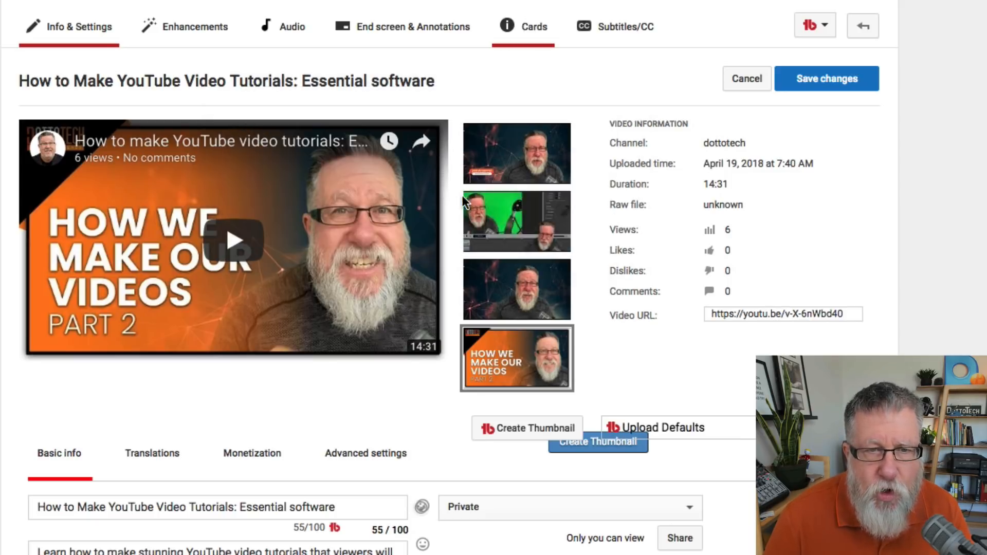
pyautogui.click(843, 80)
pyautogui.moveTo(537, 184)
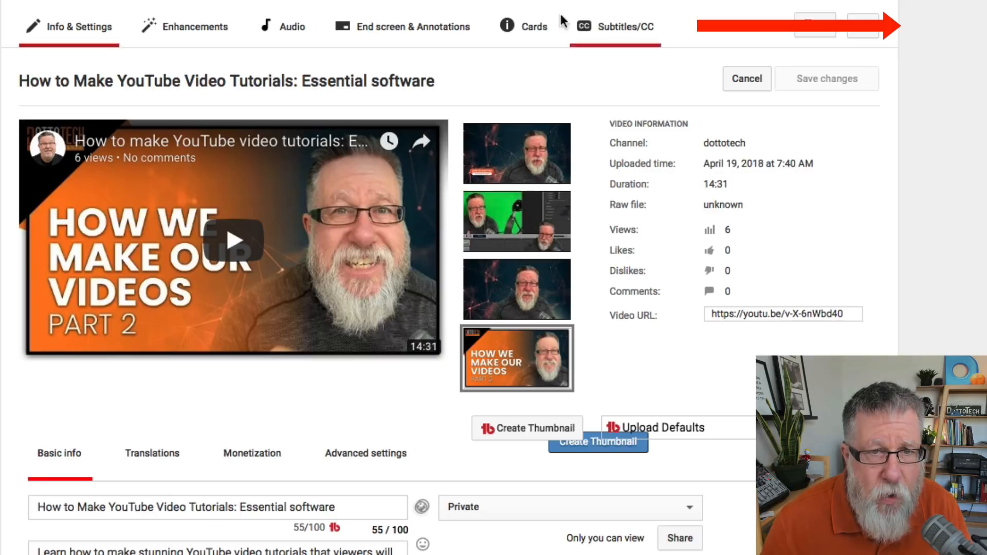
# Apply the TubeBuddy card template "Toolbox Set 1" to the video and reload the cards page.
pyautogui.click(531, 28)
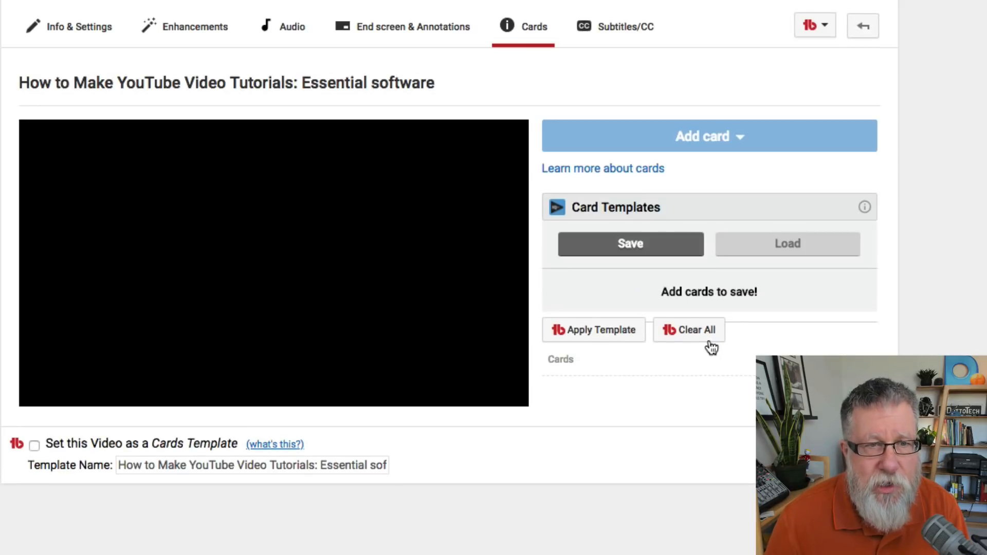
pyautogui.click(596, 331)
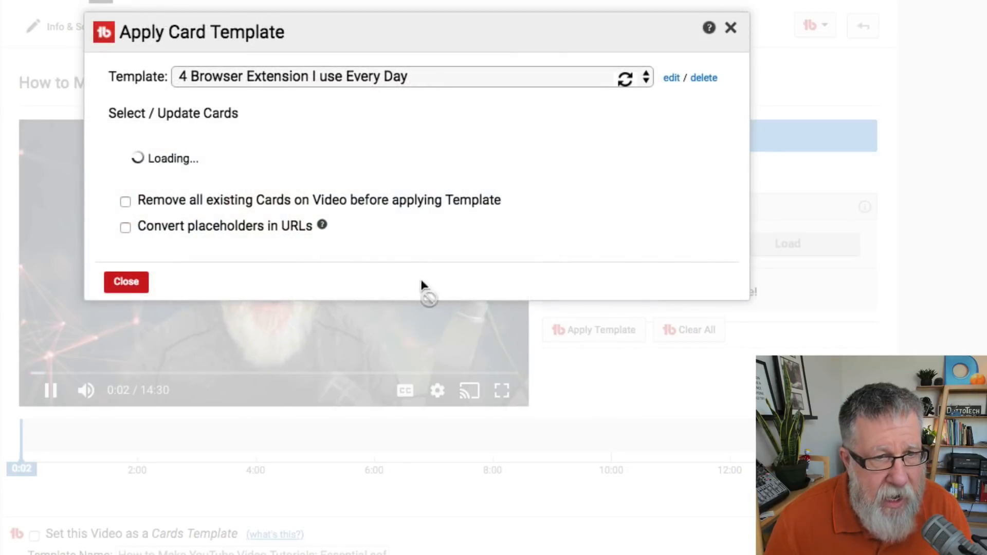
pyautogui.click(273, 72)
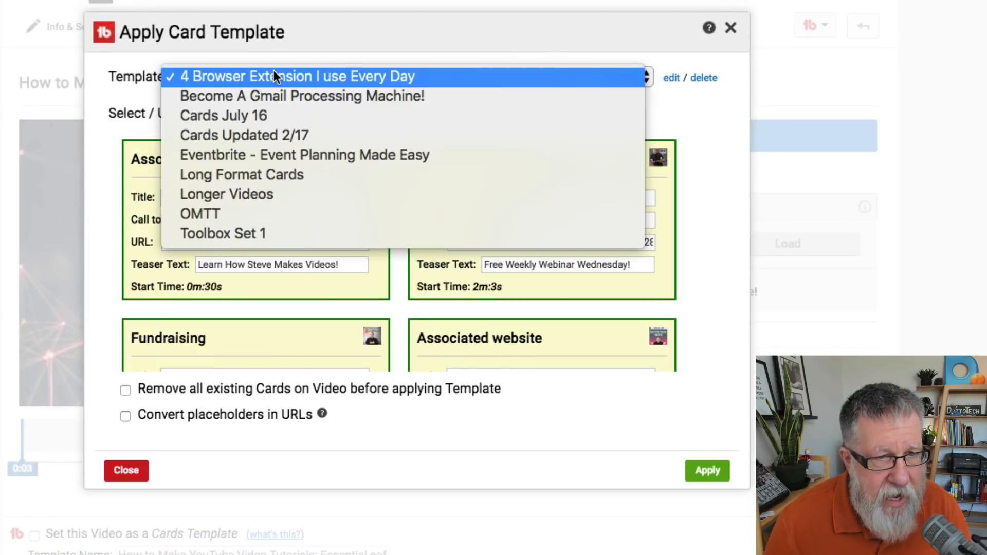
pyautogui.click(261, 232)
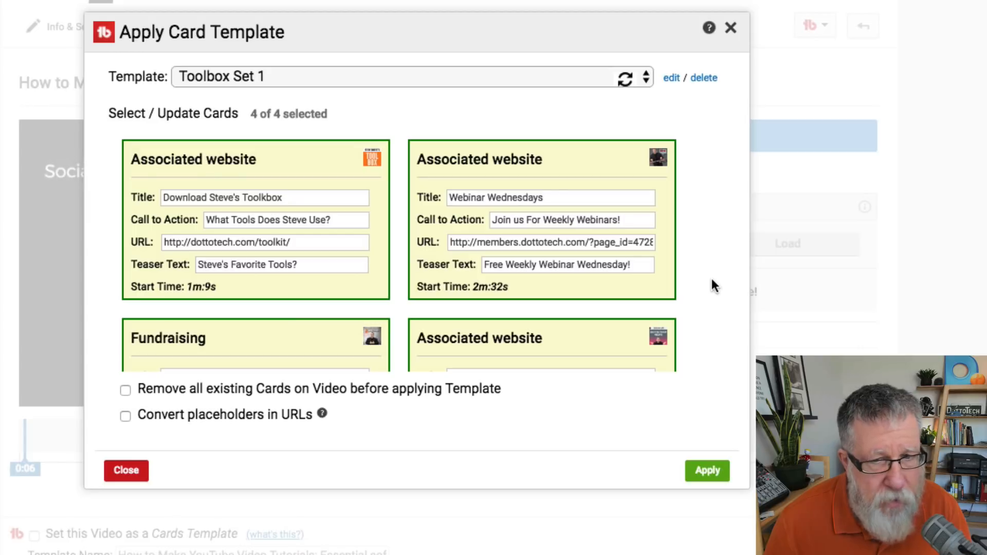
pyautogui.click(708, 471)
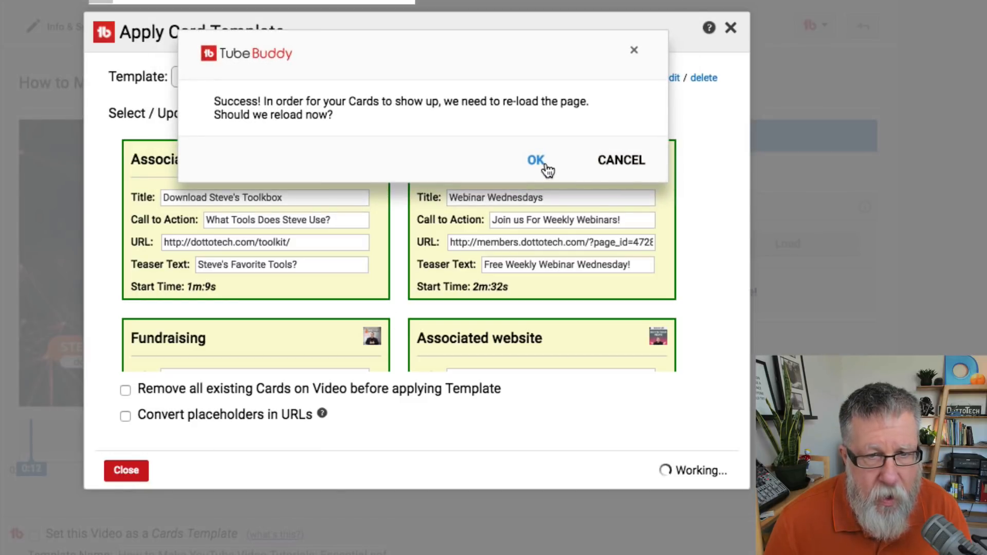
pyautogui.click(545, 164)
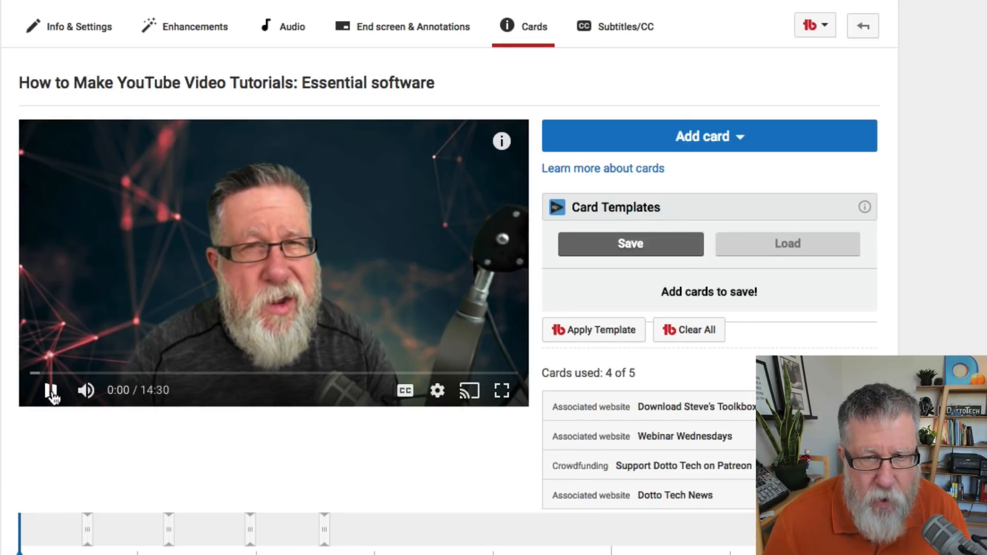
# Pause the preview, inspect the toolbox website card's settings without changing them, and look at the card types available to add.
pyautogui.click(50, 392)
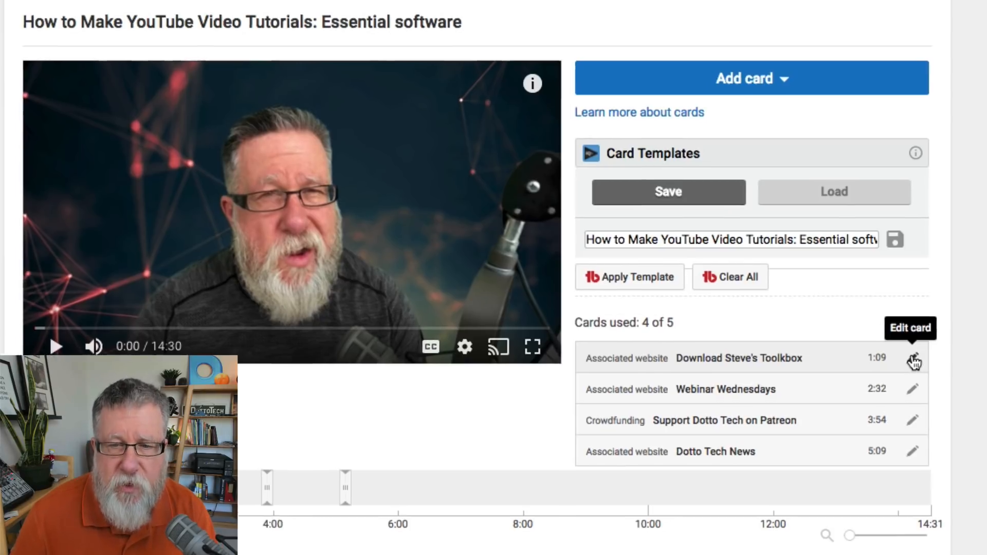
pyautogui.click(911, 367)
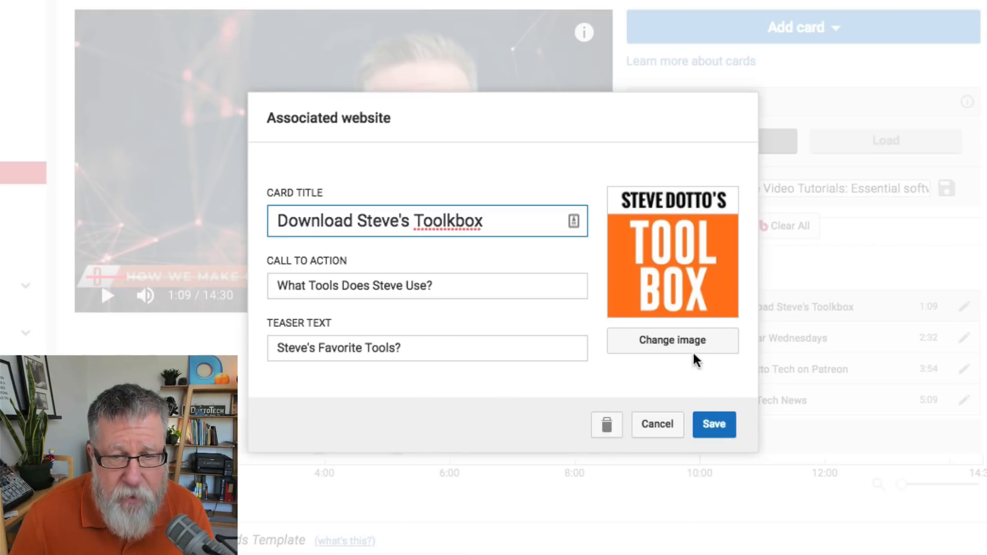
pyautogui.click(655, 430)
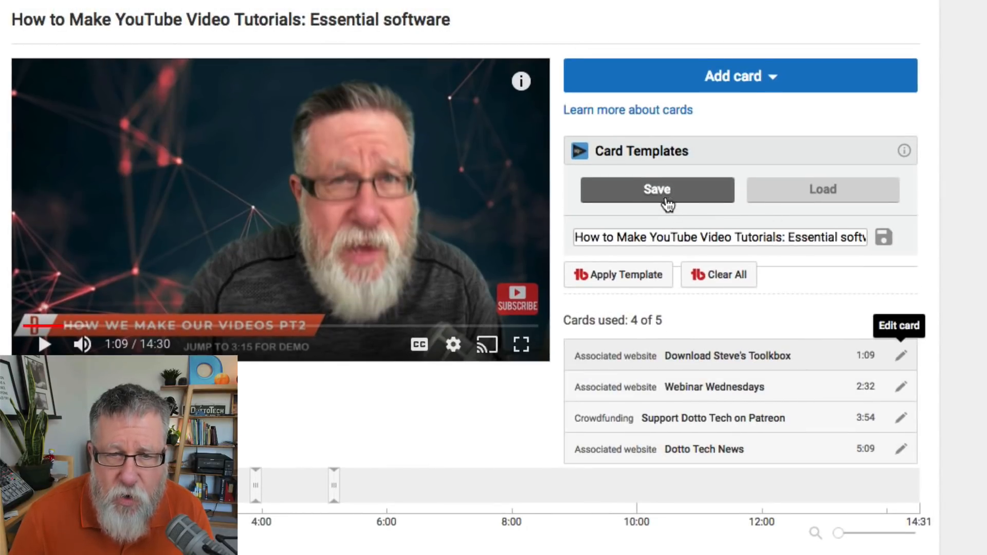
pyautogui.click(741, 82)
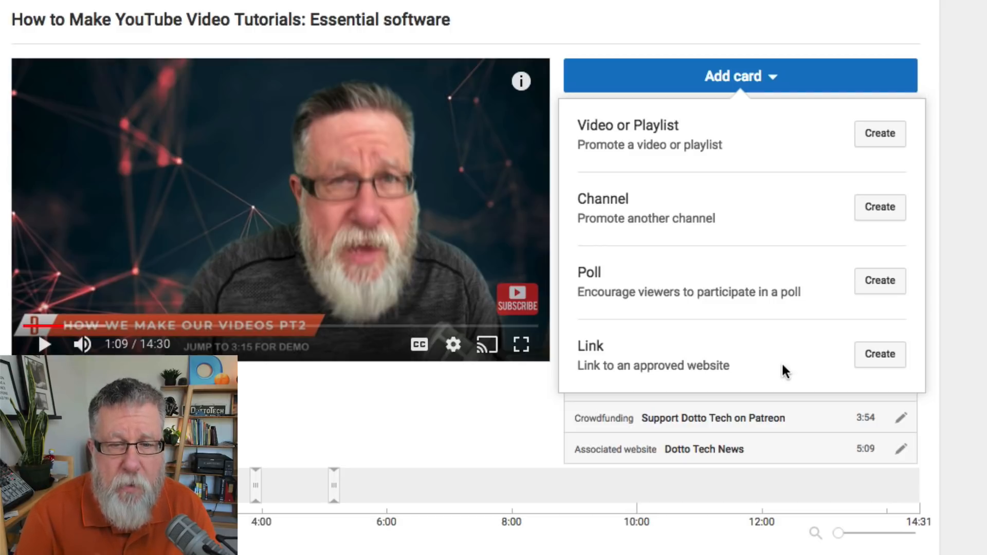
pyautogui.click(512, 432)
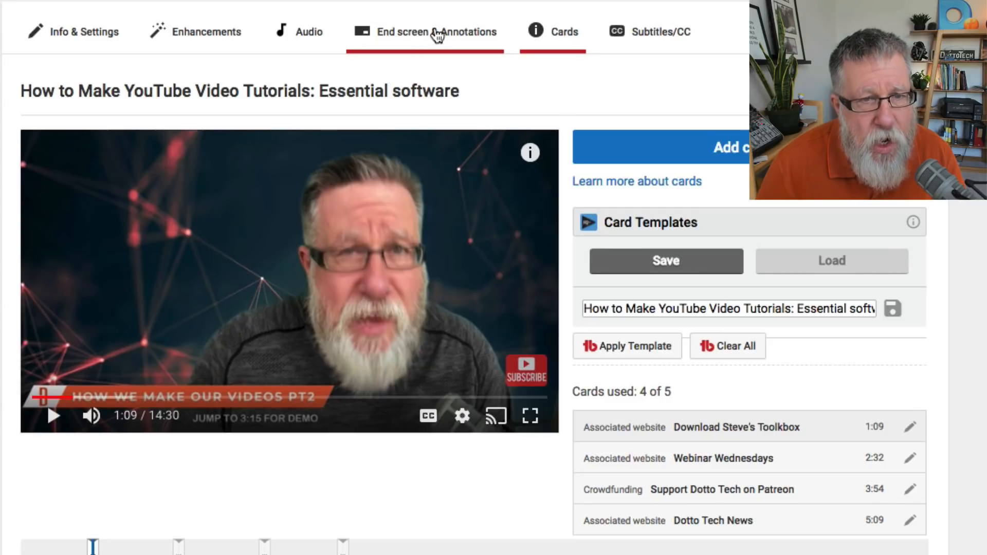
# Examine the video's end screen elements, then return to its info and settings to read the description.
pyautogui.click(431, 35)
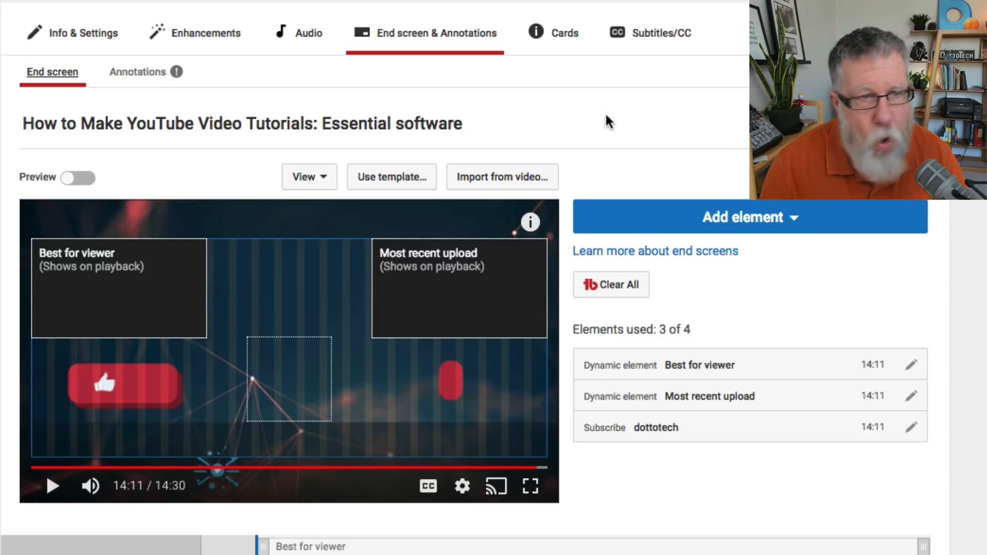
pyautogui.click(84, 41)
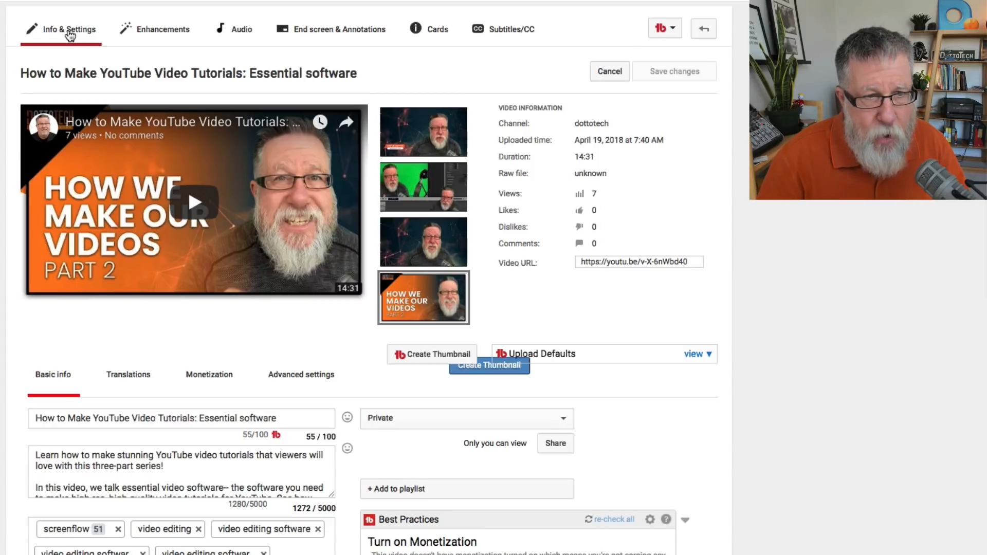
pyautogui.scroll(-1, 294, 460)
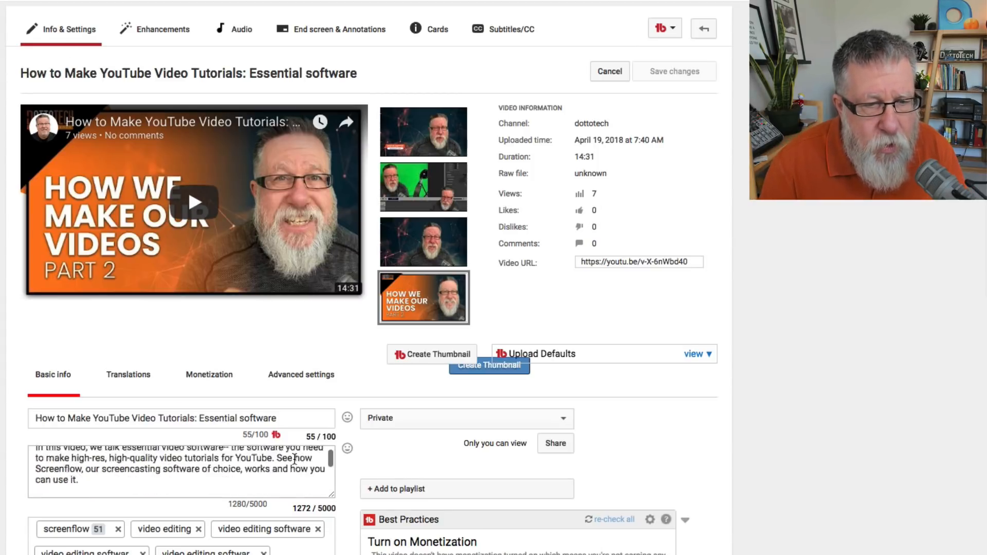
# Turn on ad monetization for the video and enable overlay ads, sponsored cards and skippable video ads.
pyautogui.click(200, 379)
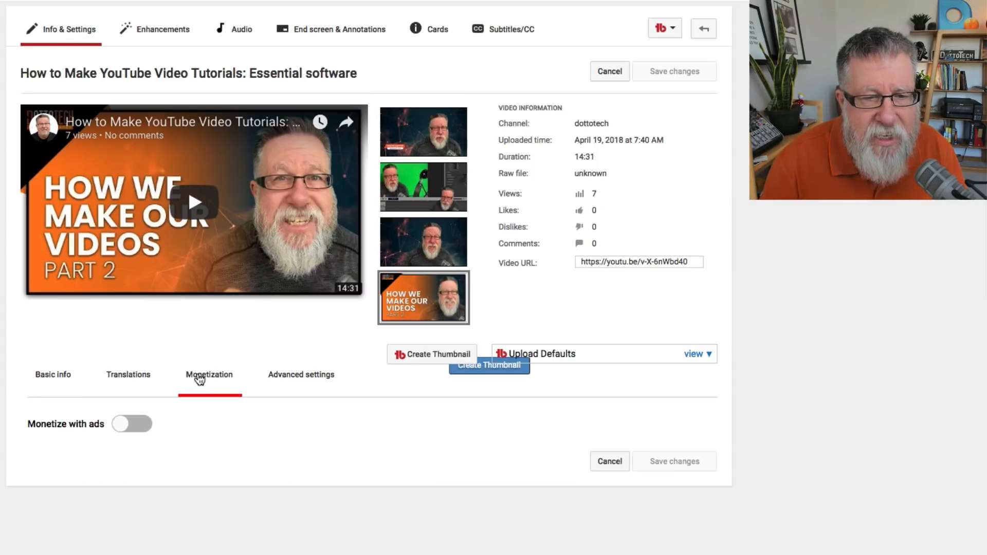
pyautogui.scroll(-3, 243, 458)
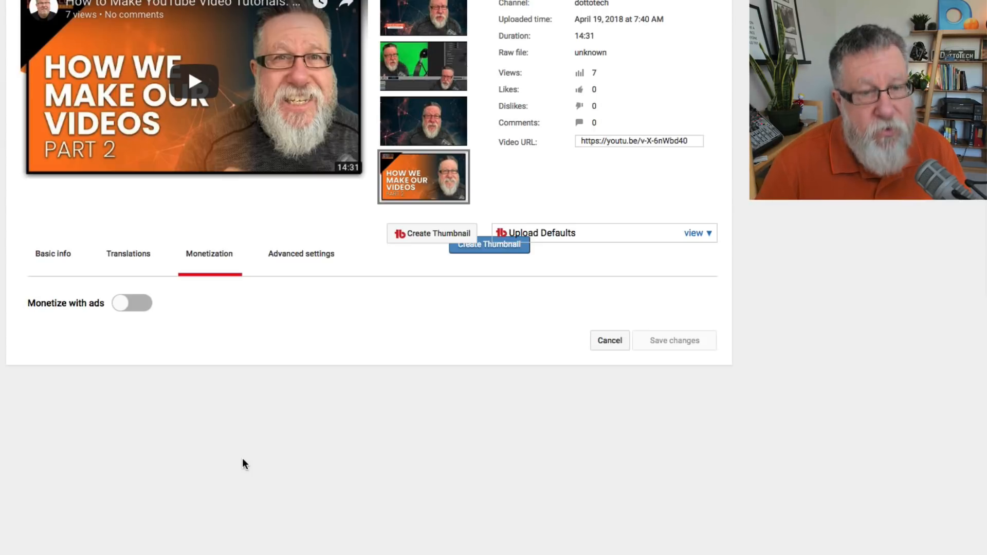
pyautogui.click(135, 303)
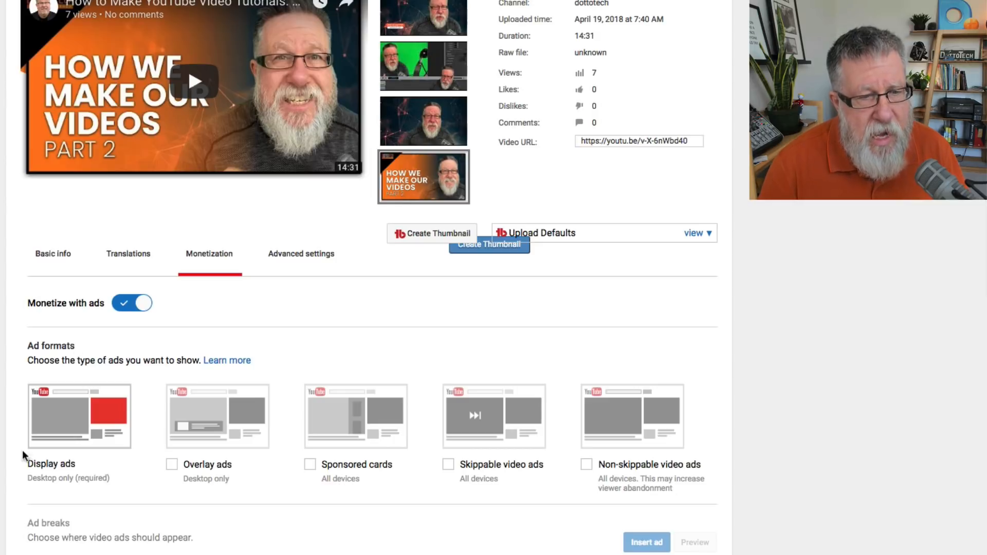
pyautogui.scroll(-5, 336, 502)
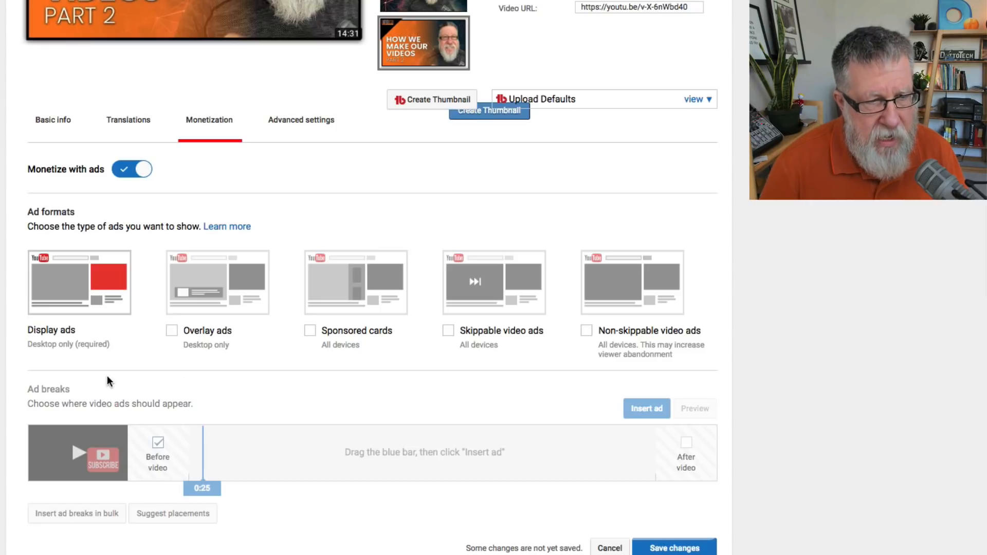
pyautogui.click(171, 331)
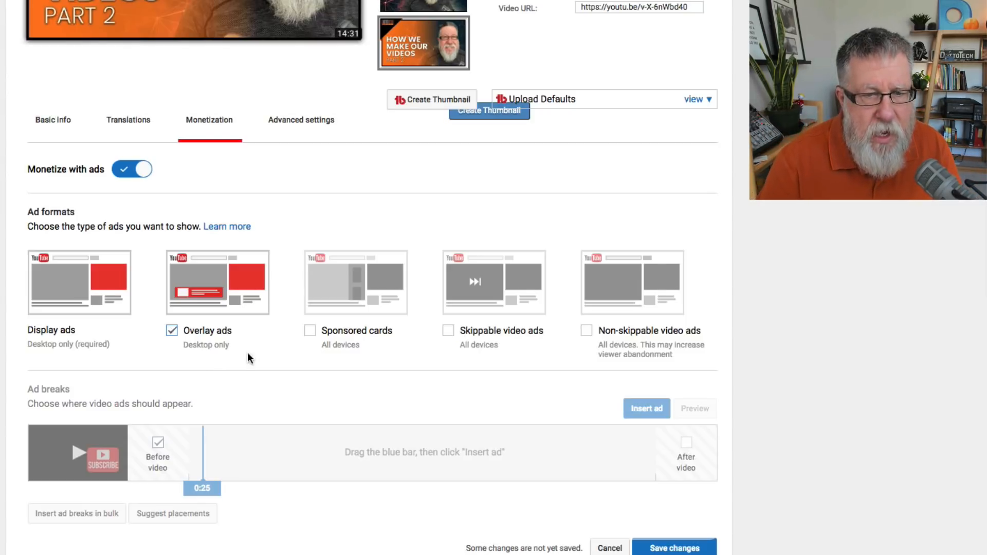
pyautogui.click(323, 329)
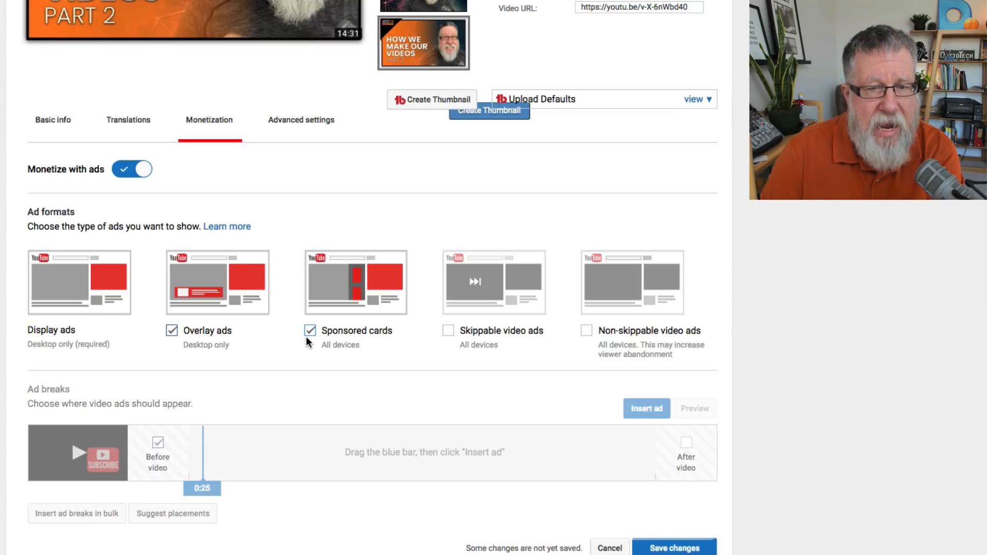
pyautogui.click(449, 331)
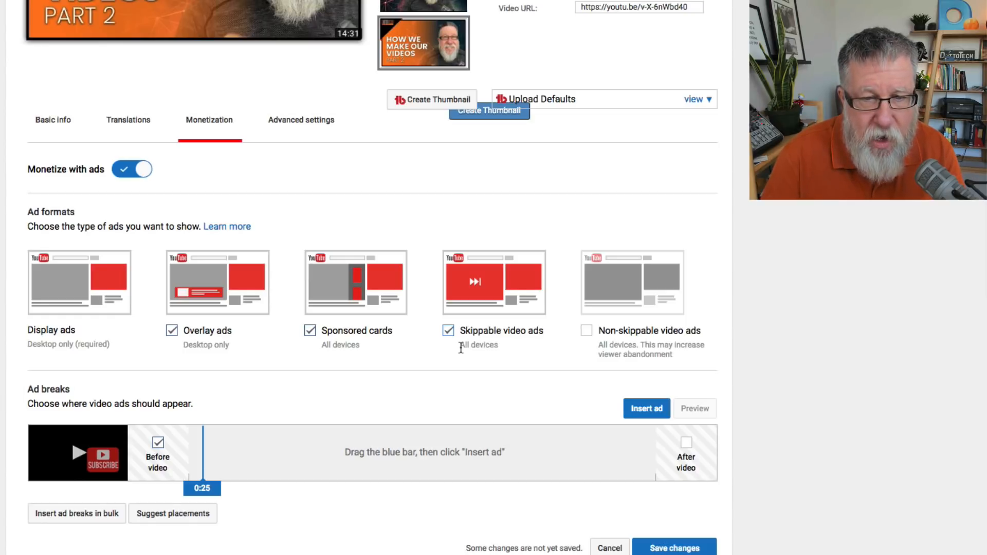
pyautogui.scroll(-1, 677, 344)
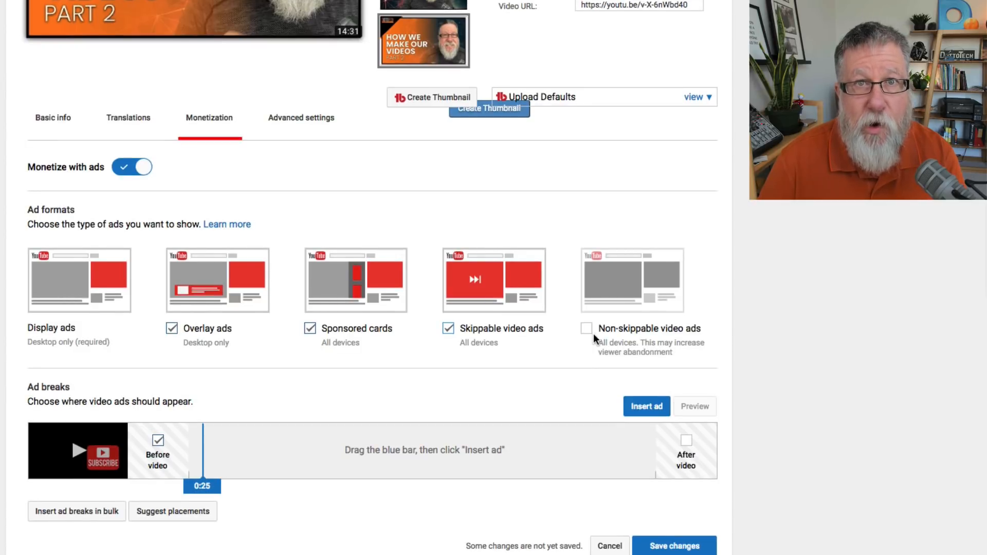
pyautogui.scroll(-1, 590, 340)
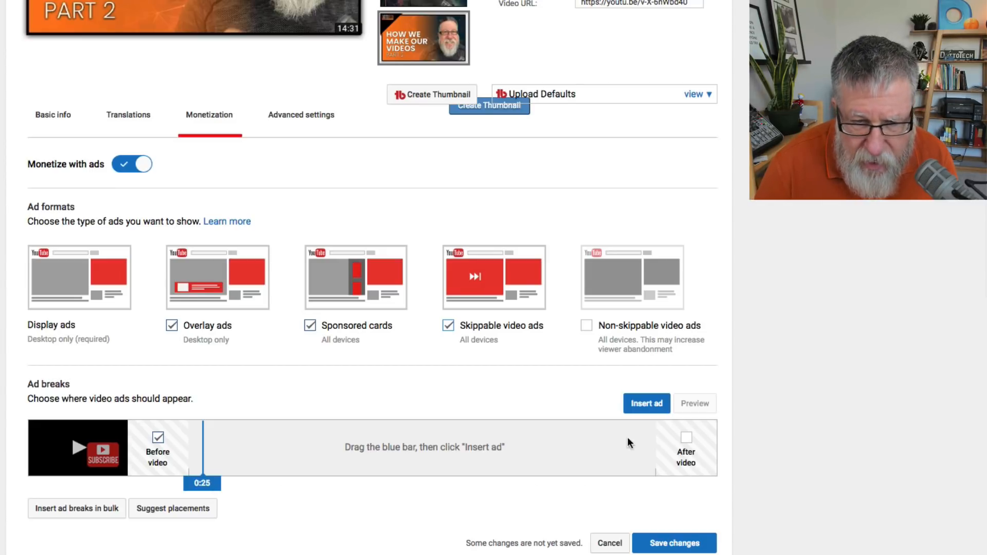
# Apply the suggested ad break placements, move the ad timeline marker to 12:23, and save the monetization changes.
pyautogui.scroll(3, 504, 401)
pyautogui.scroll(-5, 359, 206)
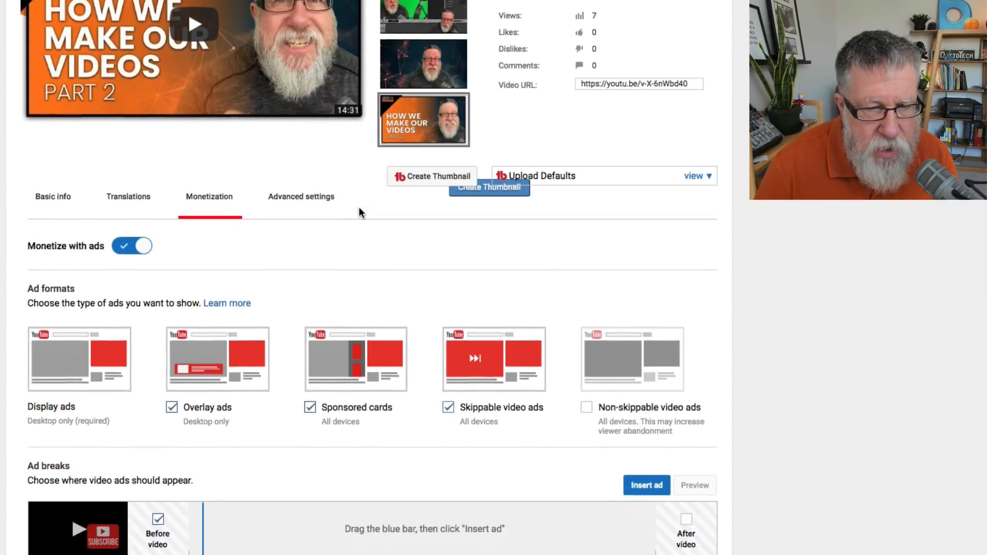
pyautogui.scroll(-1, 363, 227)
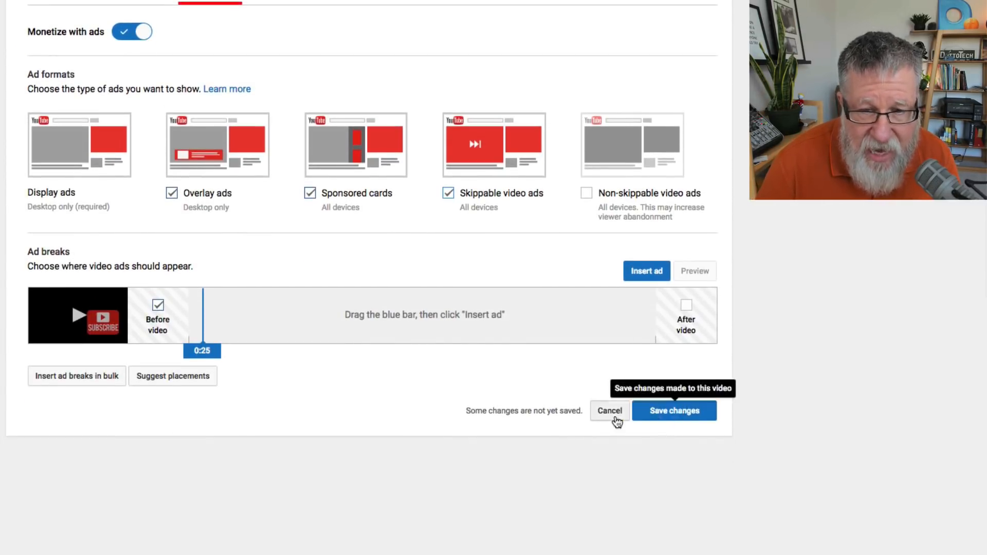
pyautogui.click(160, 380)
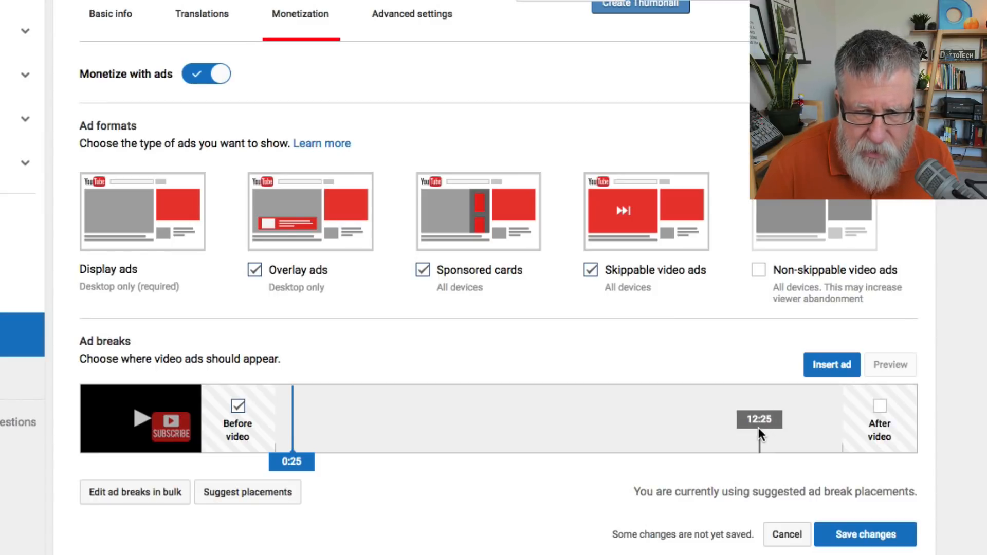
pyautogui.moveTo(290, 463); pyautogui.dragTo(759, 466)
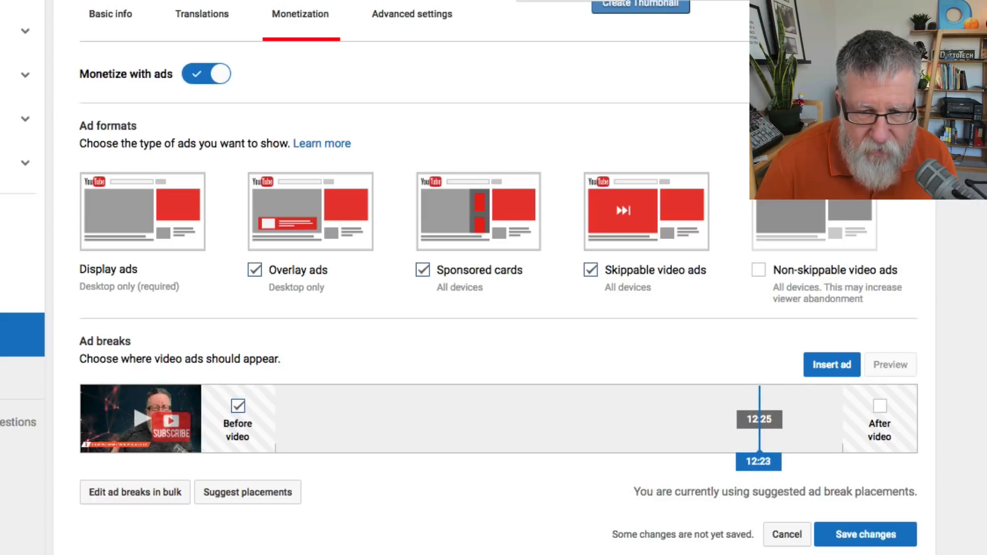
pyautogui.click(853, 535)
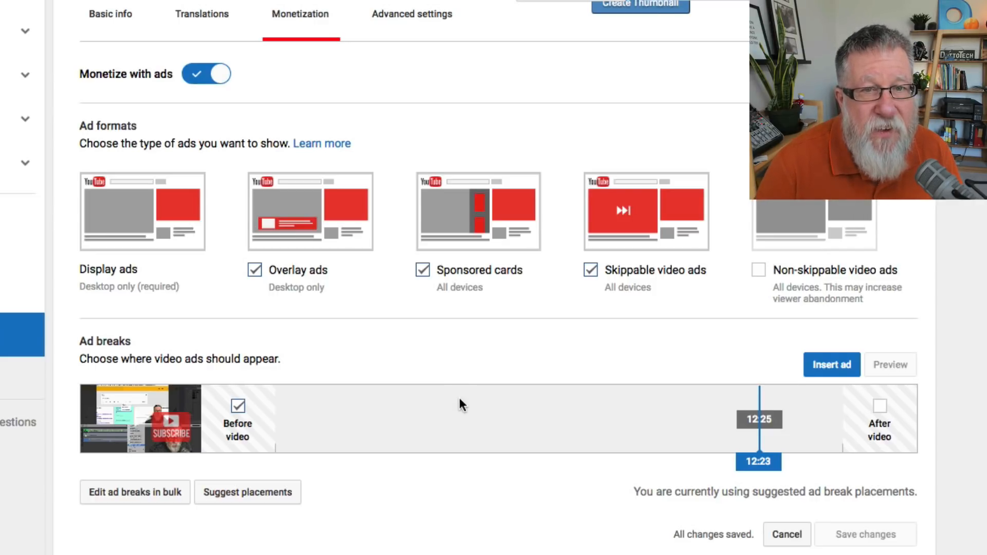
# Return to the video's basic info and review the available privacy options without changing the setting.
pyautogui.scroll(10, 459, 397)
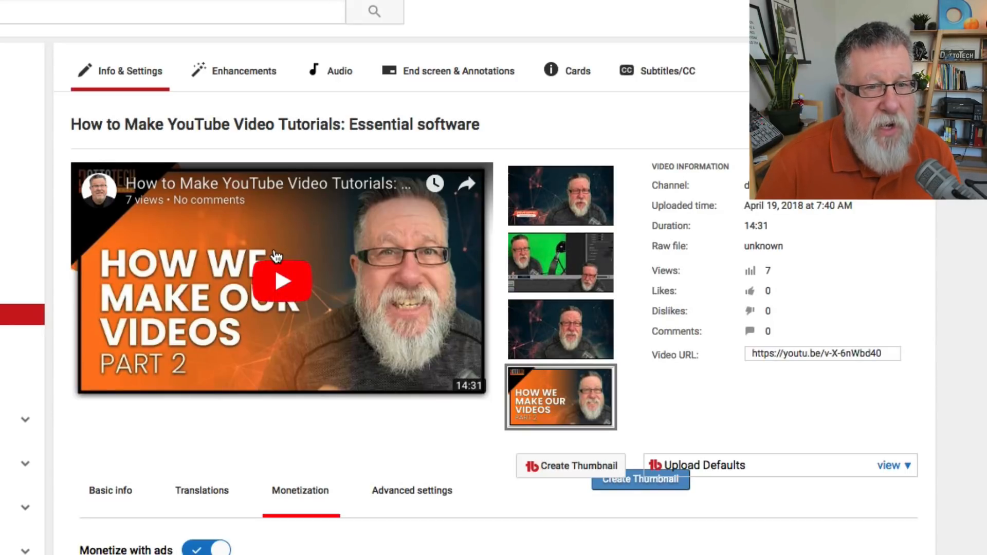
pyautogui.click(125, 73)
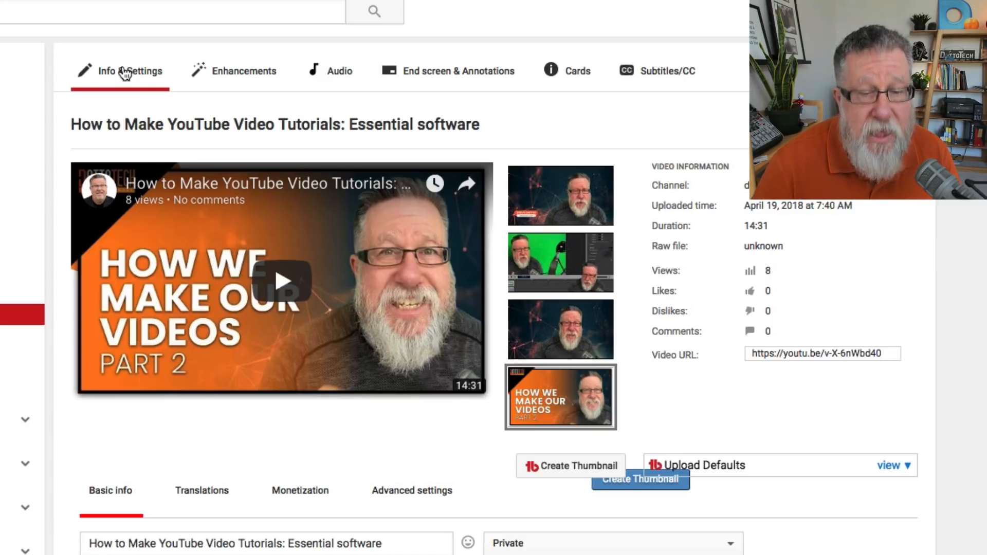
pyautogui.scroll(-1, 340, 218)
pyautogui.scroll(-1, 340, 218)
pyautogui.click(649, 498)
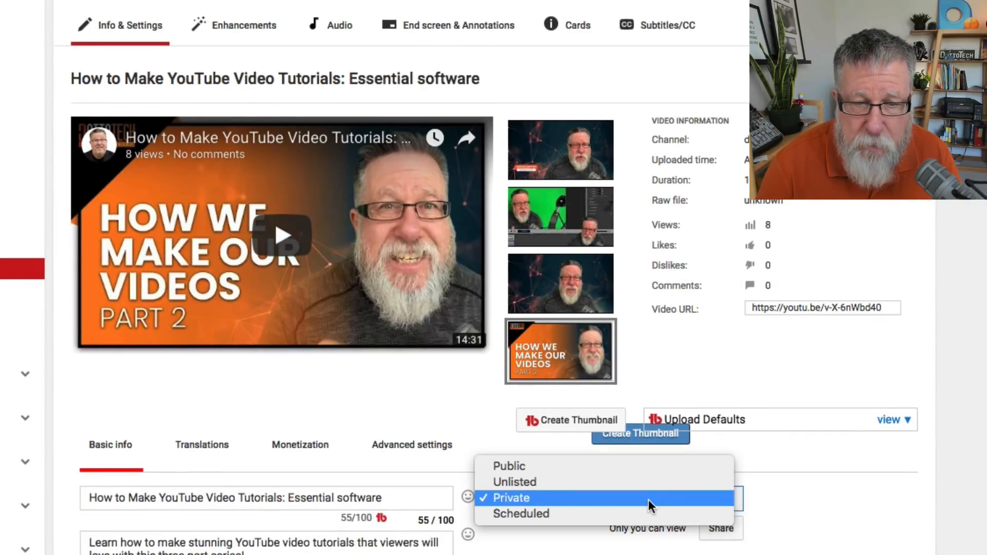
pyautogui.click(840, 513)
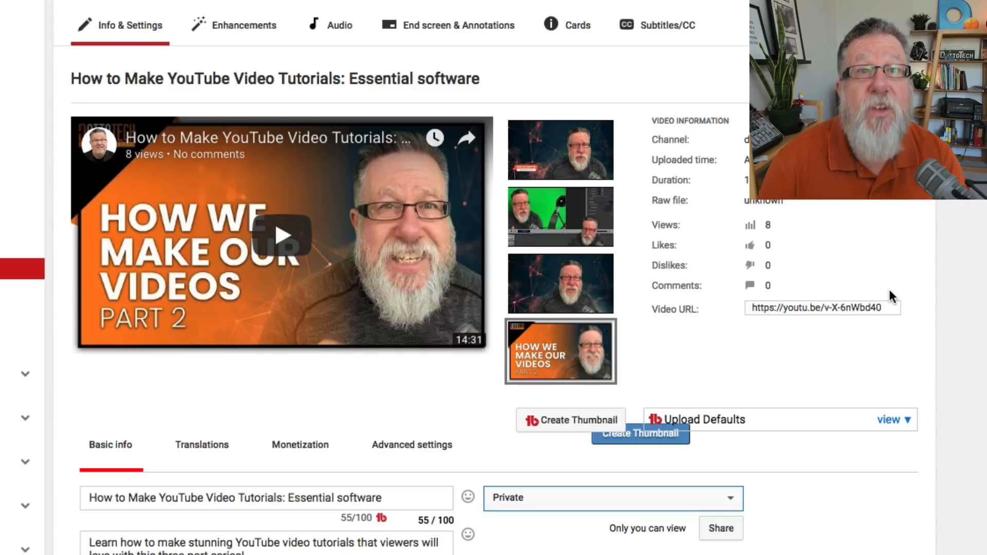
# Set the video's privacy to Public.
pyautogui.scroll(-5, 820, 453)
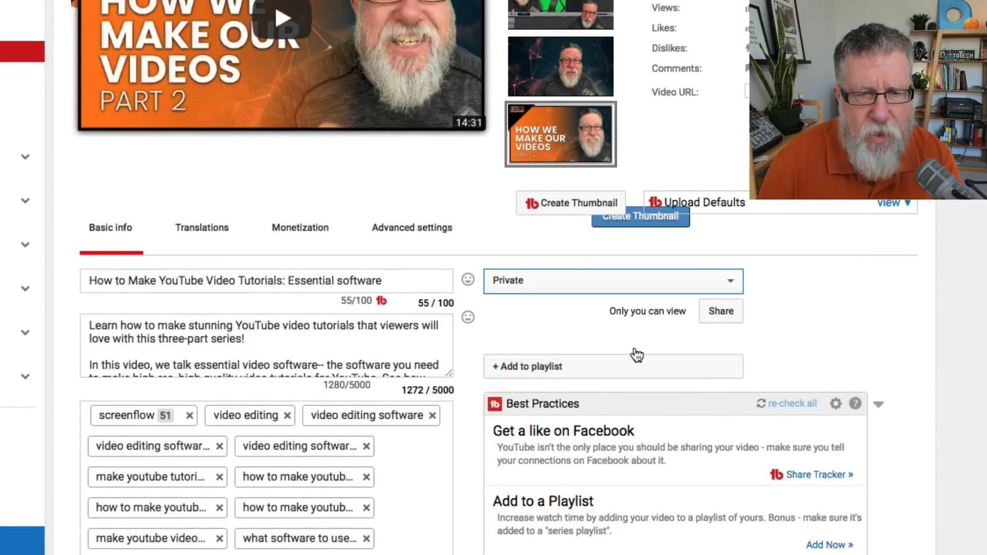
pyautogui.click(706, 281)
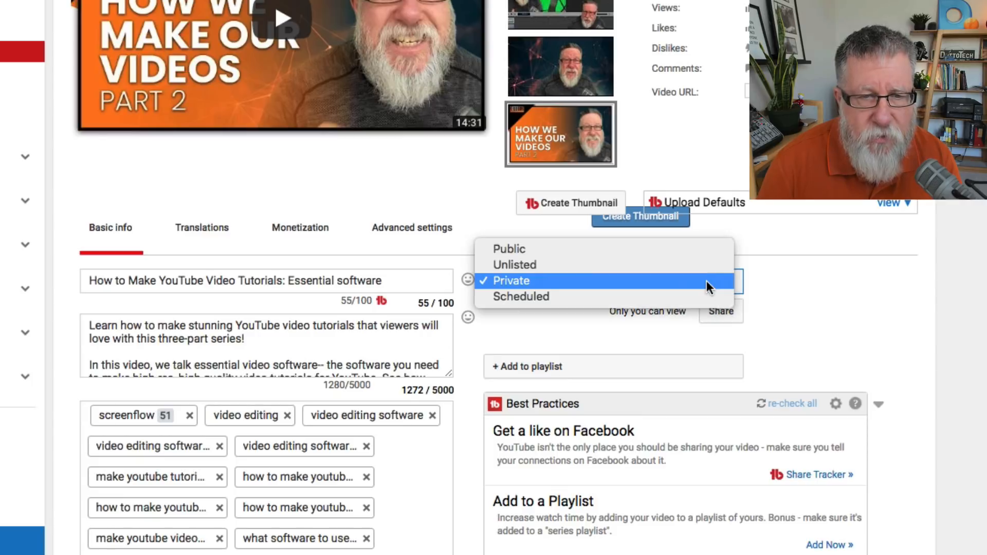
pyautogui.click(707, 252)
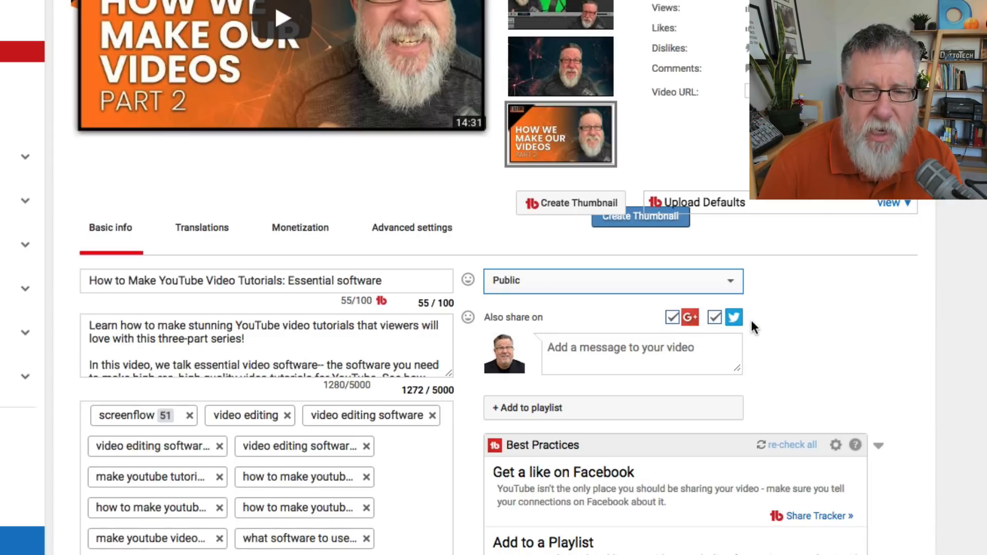
# Look through the playlists the video can be added to, without selecting one.
pyautogui.click(677, 411)
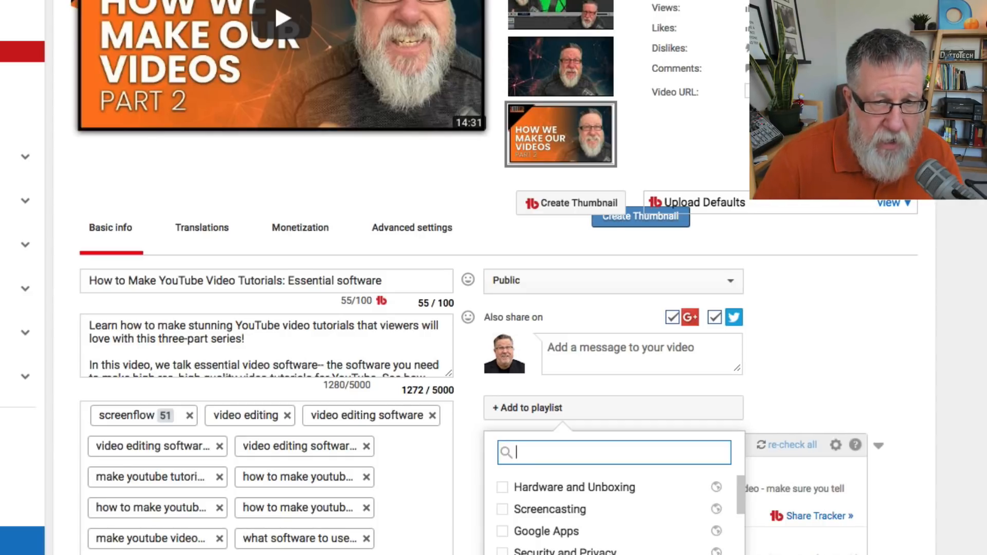
pyautogui.scroll(-3, 615, 514)
pyautogui.click(827, 351)
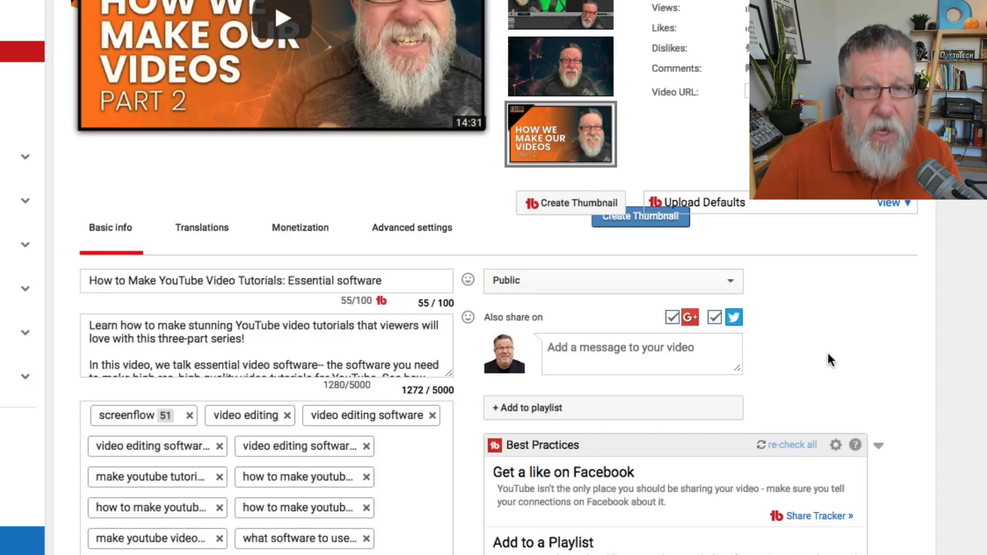